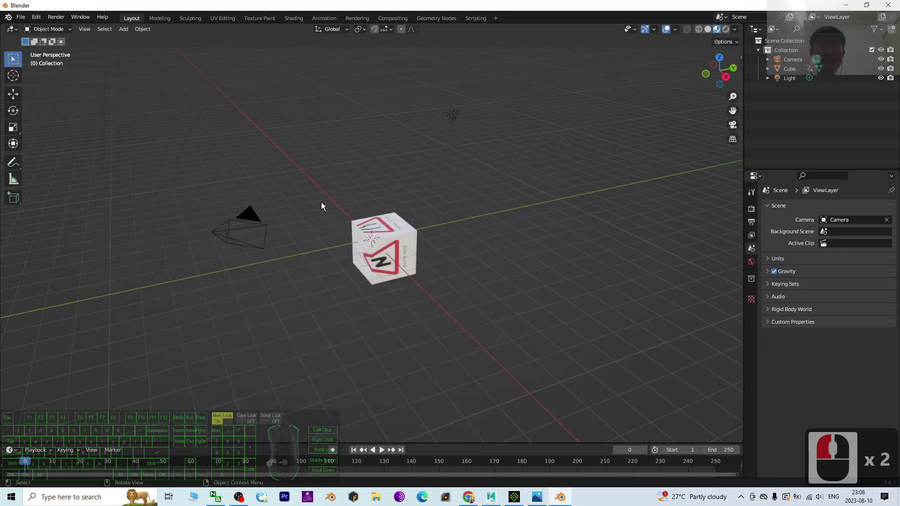
Orbit the view around the textured cube and start its animation playback
scroll(321, 202, up, 3)
scroll(319, 214, up, 2)
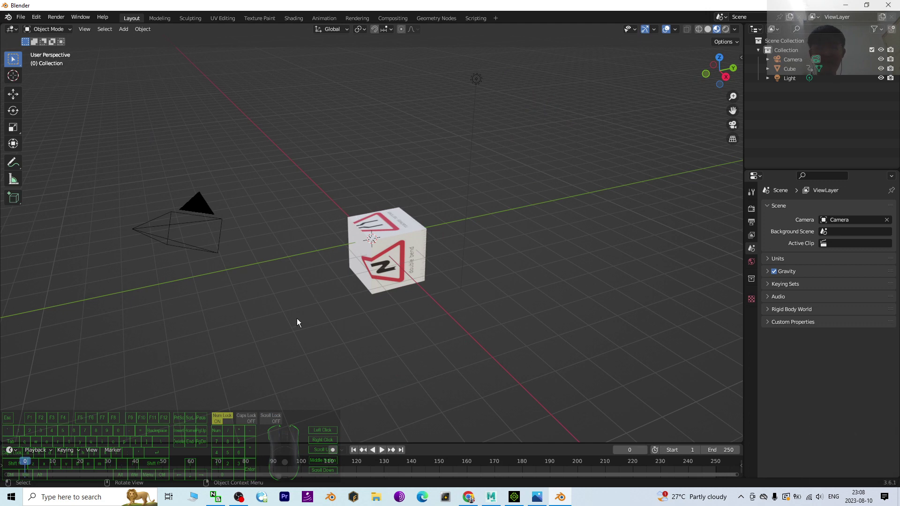
mouse_move(297, 321)
middle_down()
mouse_move(337, 324)
mouse_move(295, 314)
middle_up()
middle_drag(351, 319, 358, 319)
click(382, 449)
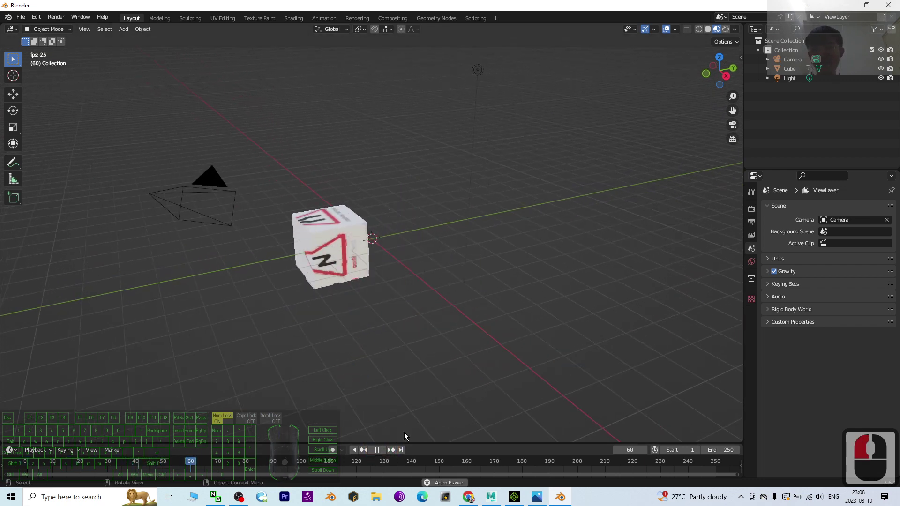
Pause playback at the start, select the cube, and scrub its keyframes to frame 73
drag(412, 442, 412, 425)
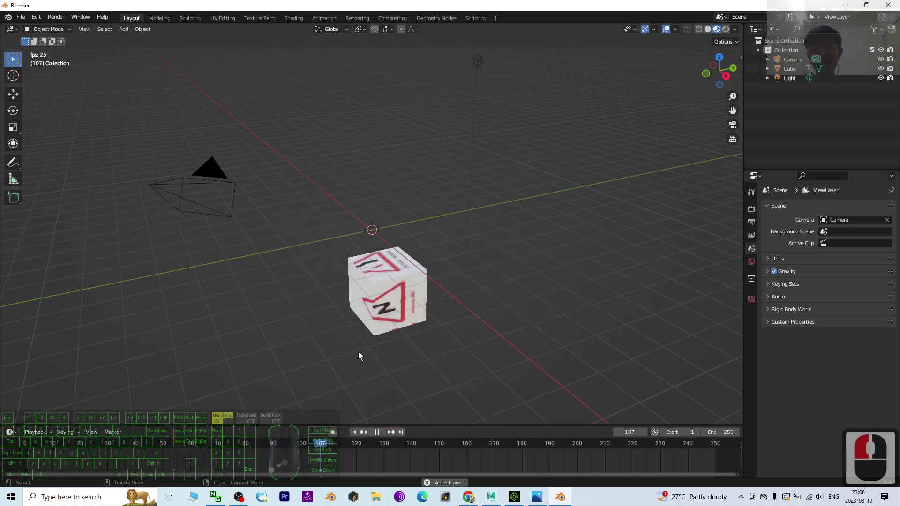
click(356, 434)
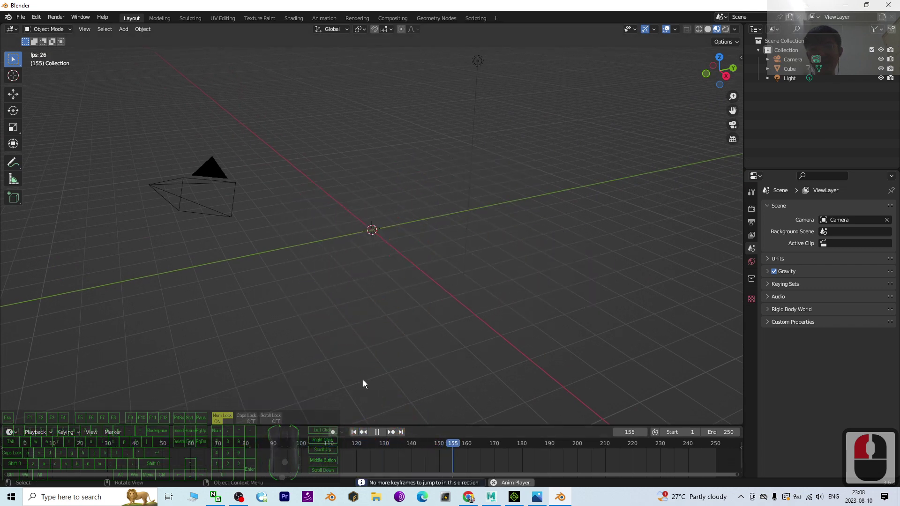
click(354, 432)
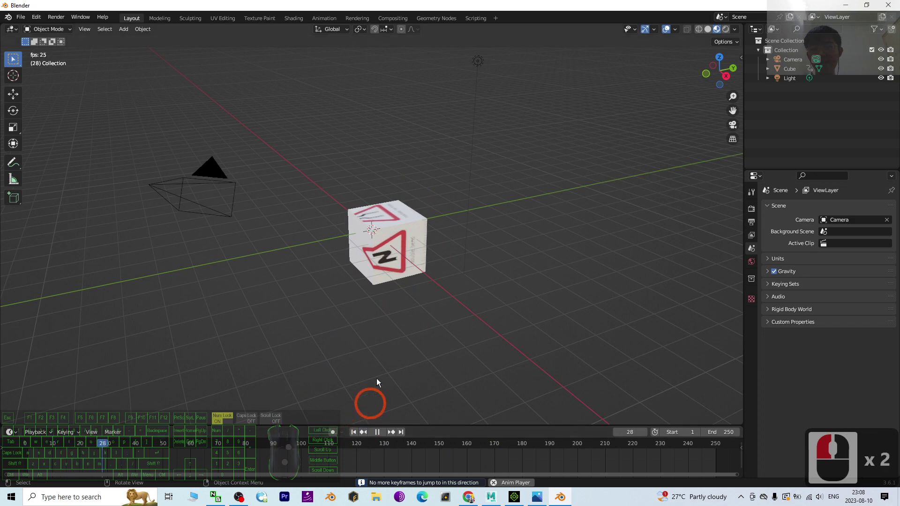
click(376, 431)
click(462, 255)
click(382, 460)
drag(94, 444, 228, 419)
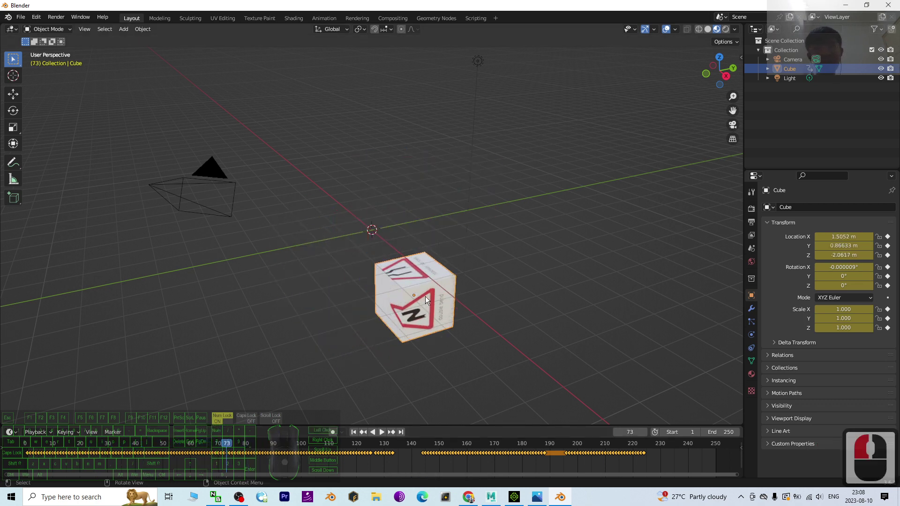
Open the Animation workspace, widen the camera viewport, and set it to Rendered shading
click(328, 22)
click(167, 231)
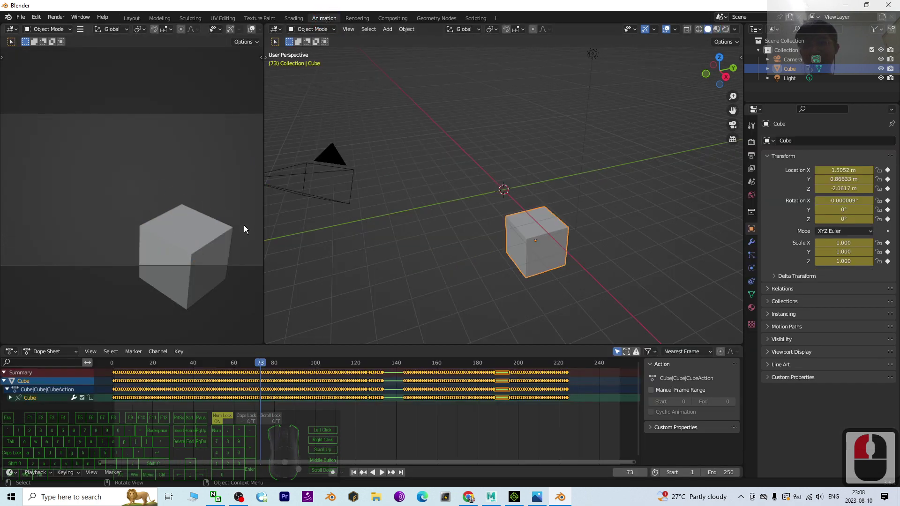
drag(263, 223, 416, 230)
click(390, 29)
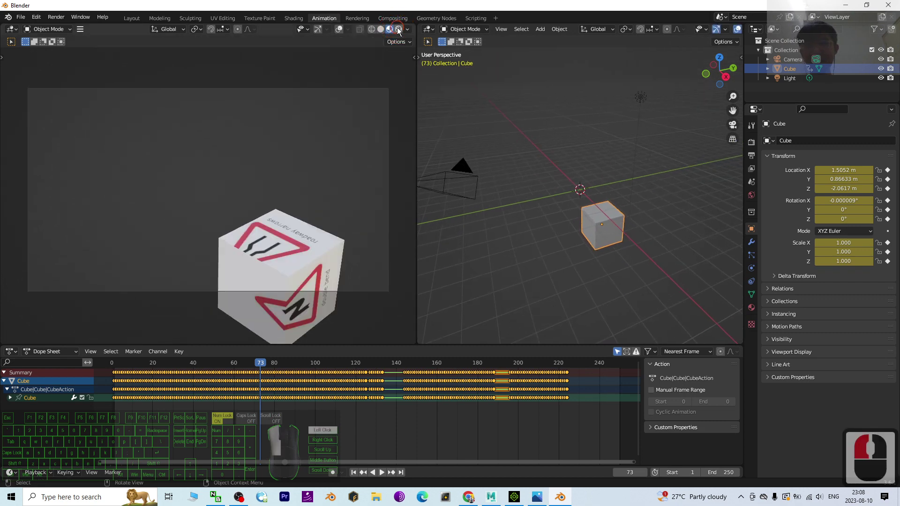
click(399, 29)
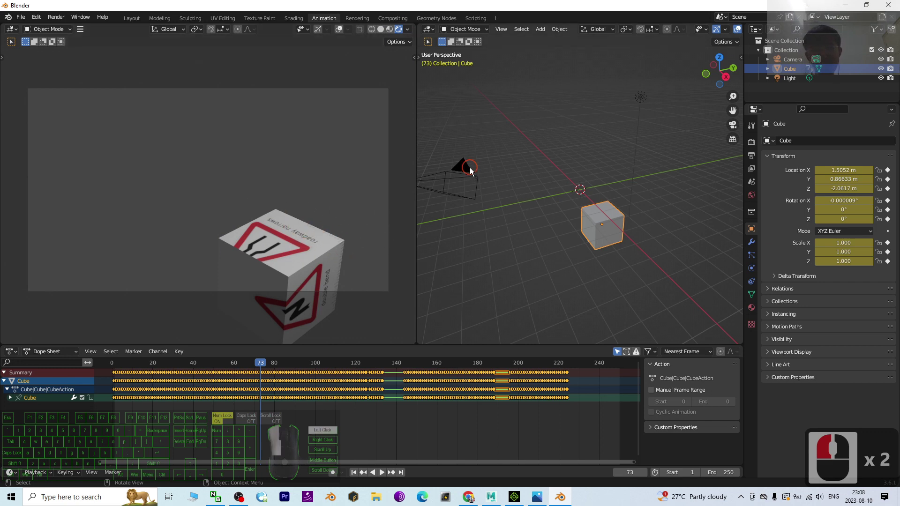
Move the camera down-left and scrub frames to check the cube's new framing
click(472, 184)
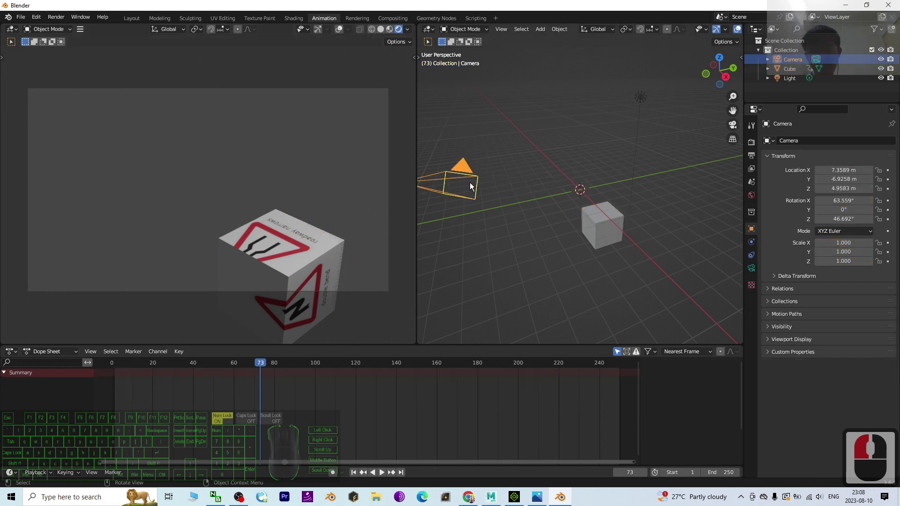
key(g)
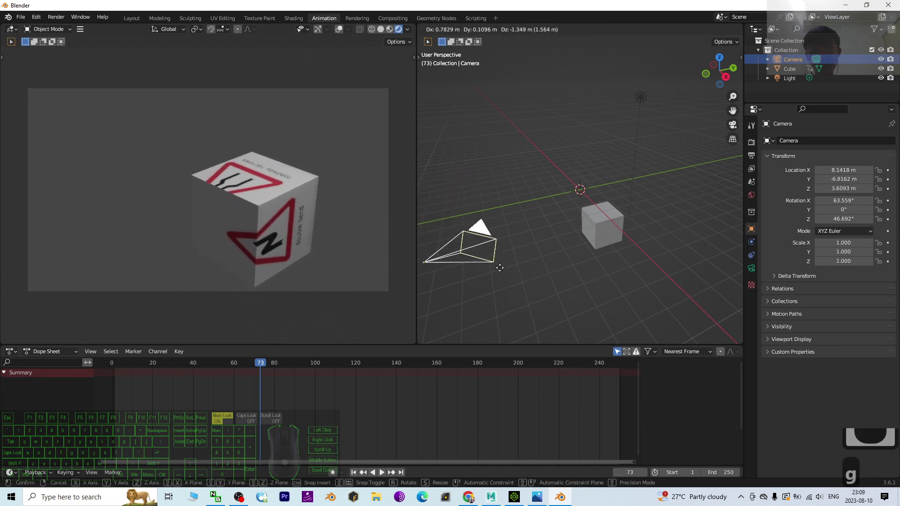
click(547, 302)
click(350, 370)
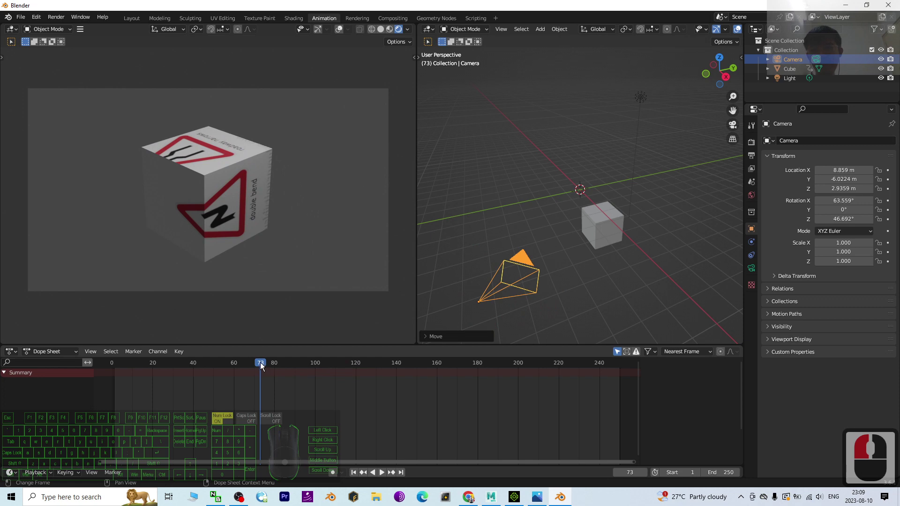
drag(260, 362, 317, 364)
Reselect the camera and scrub the timeline back to frame 77
scroll(589, 238, down, 8)
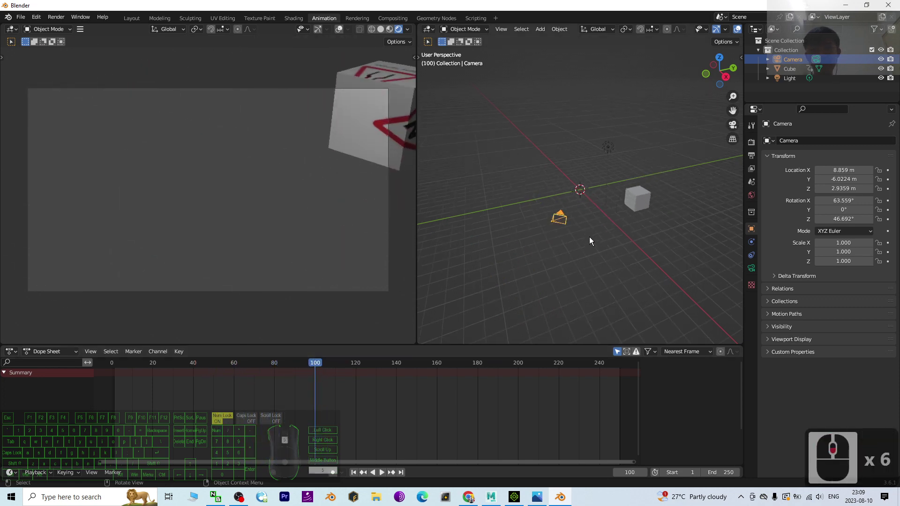
scroll(592, 227, up, 4)
click(565, 210)
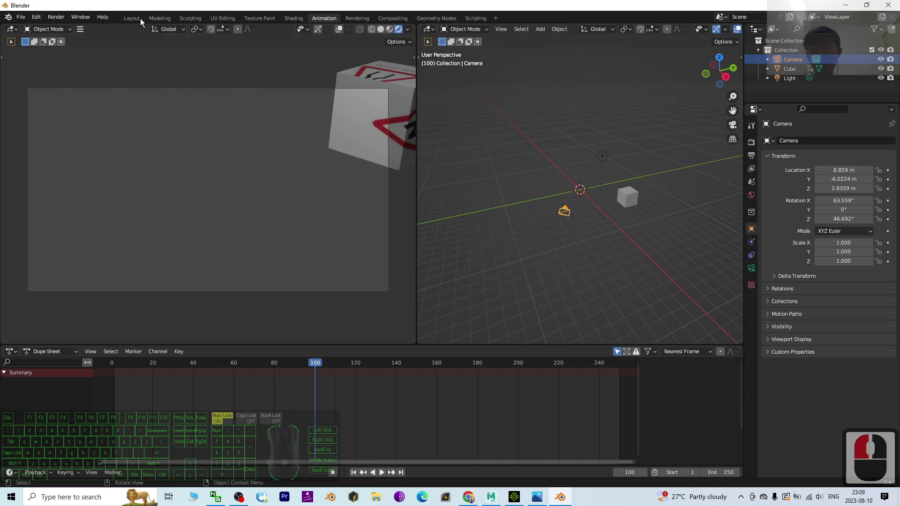
scroll(624, 214, up, 6)
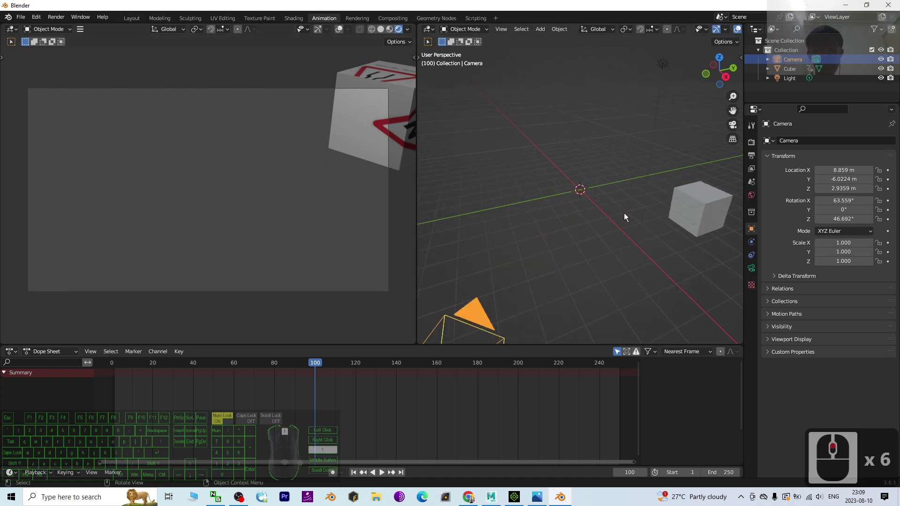
scroll(624, 214, down, 3)
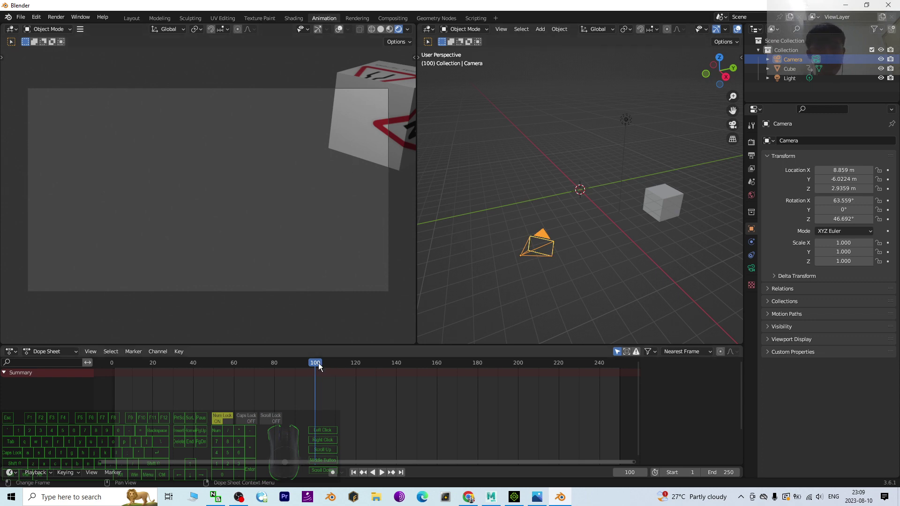
drag(317, 366, 269, 364)
Set the render output path to a new 'Video Output' folder created on the Desktop
click(752, 156)
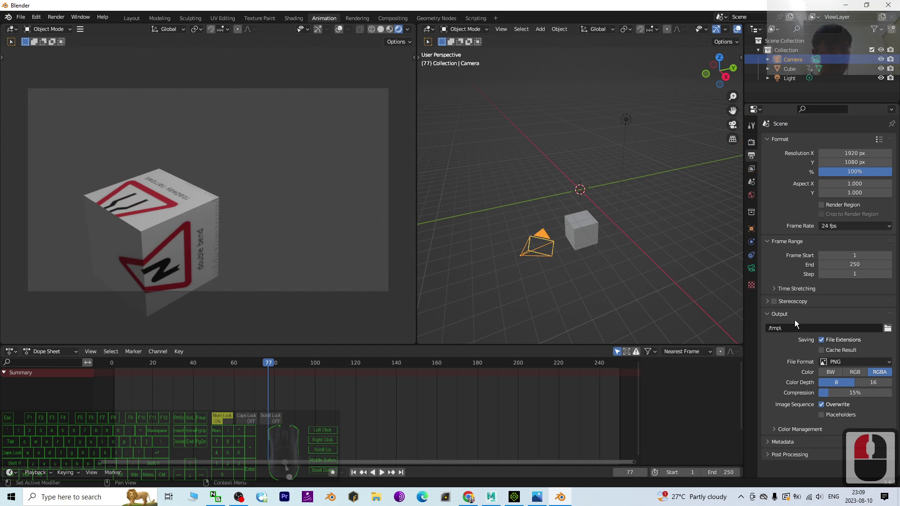
click(887, 328)
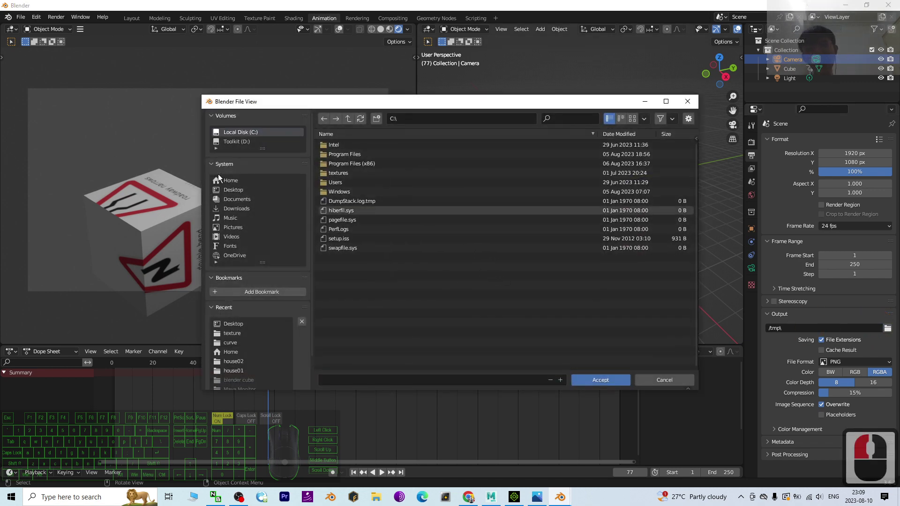
click(234, 190)
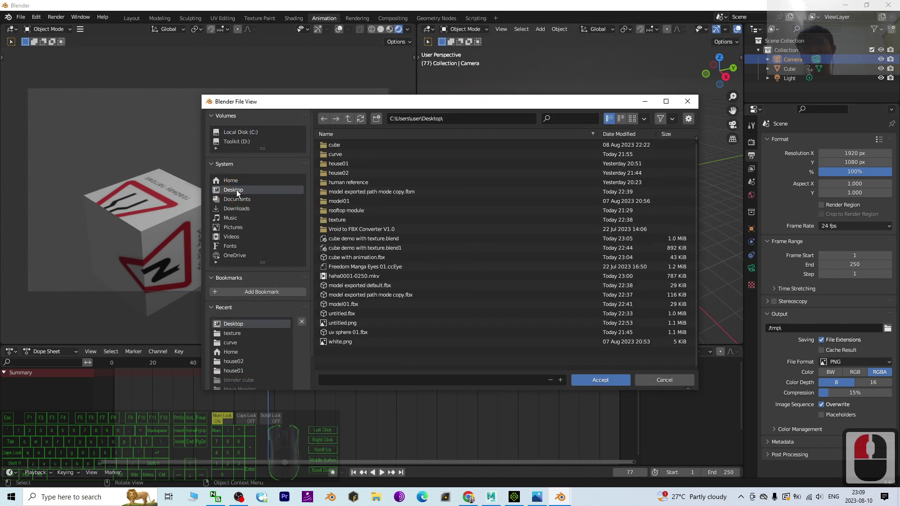
right_drag(357, 372, 330, 268)
click(341, 337)
text(Video)
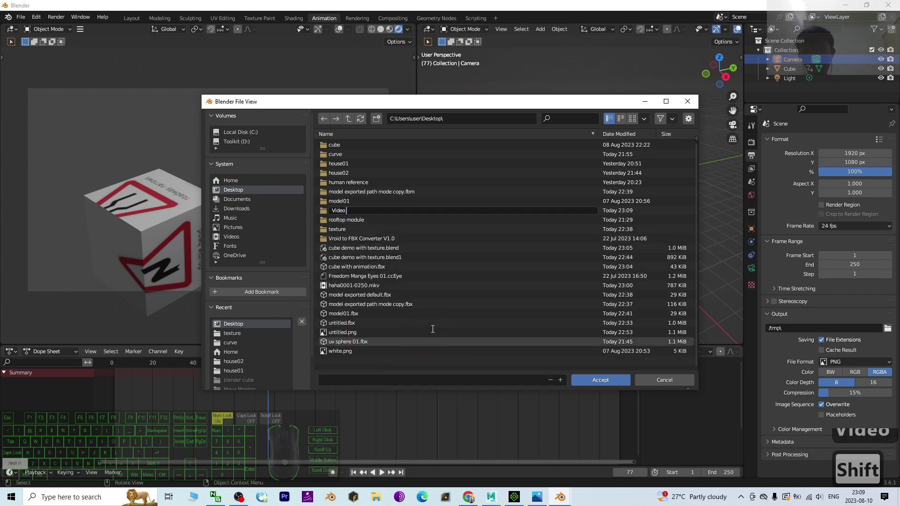
text( Output)
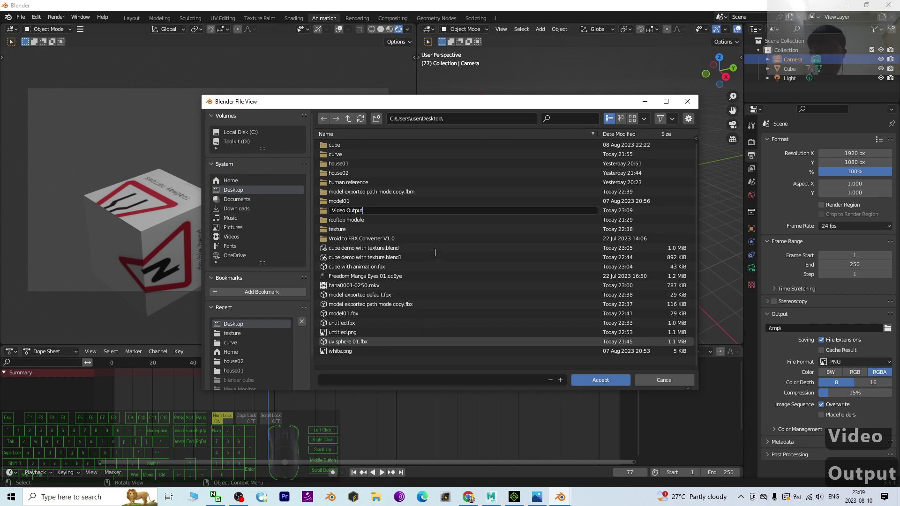
key(Return)
double_click(371, 229)
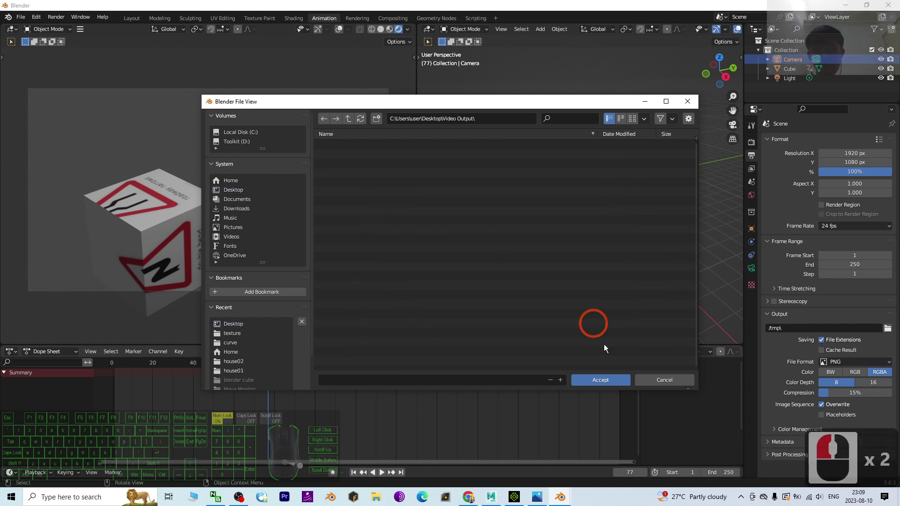
click(603, 381)
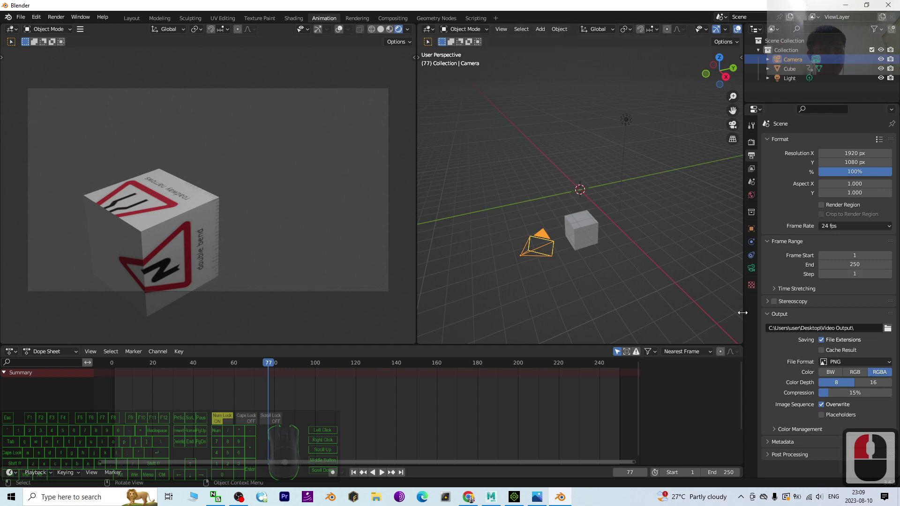
Preview the animation around frame 76 and set Frame Start to 42
drag(742, 313, 721, 313)
key(space)
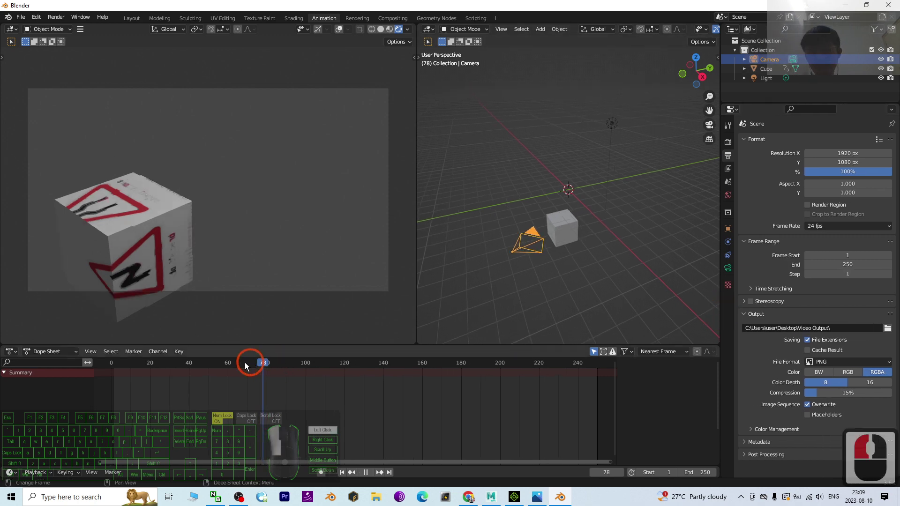
drag(239, 366, 258, 363)
key(space)
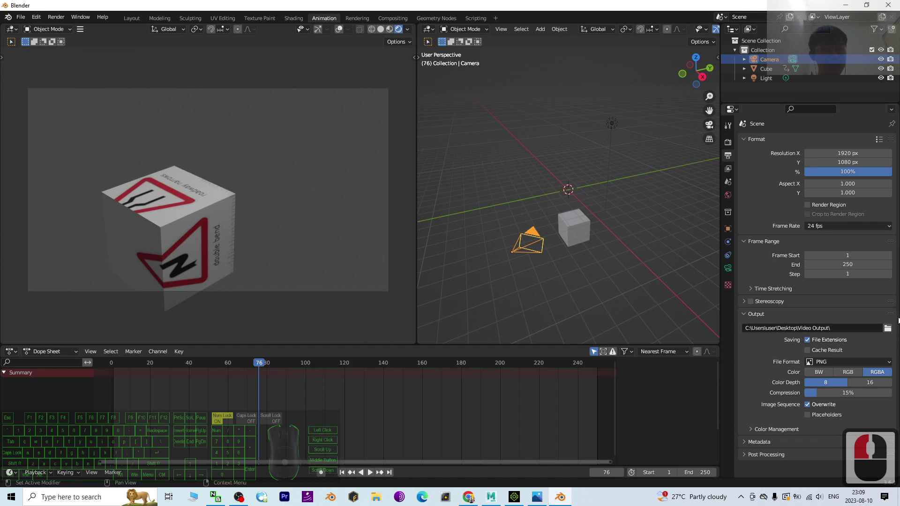
scroll(884, 322, down, 2)
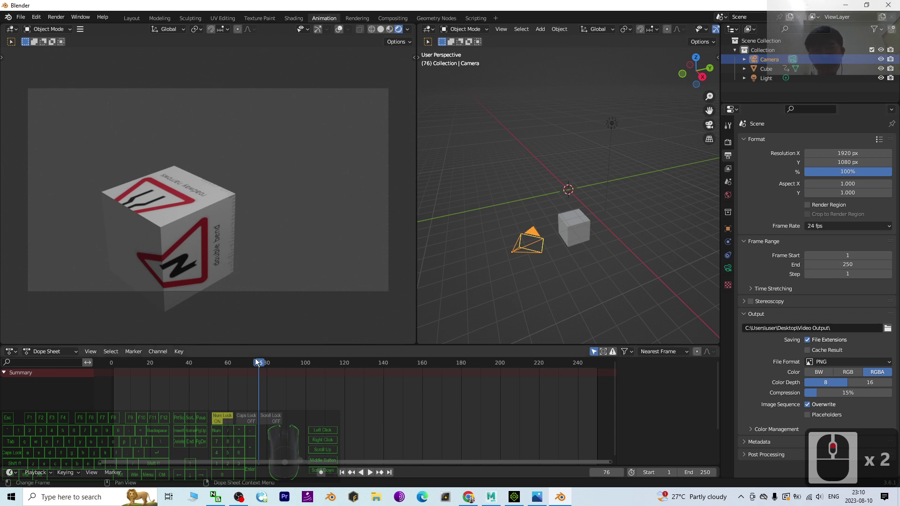
drag(245, 362, 195, 368)
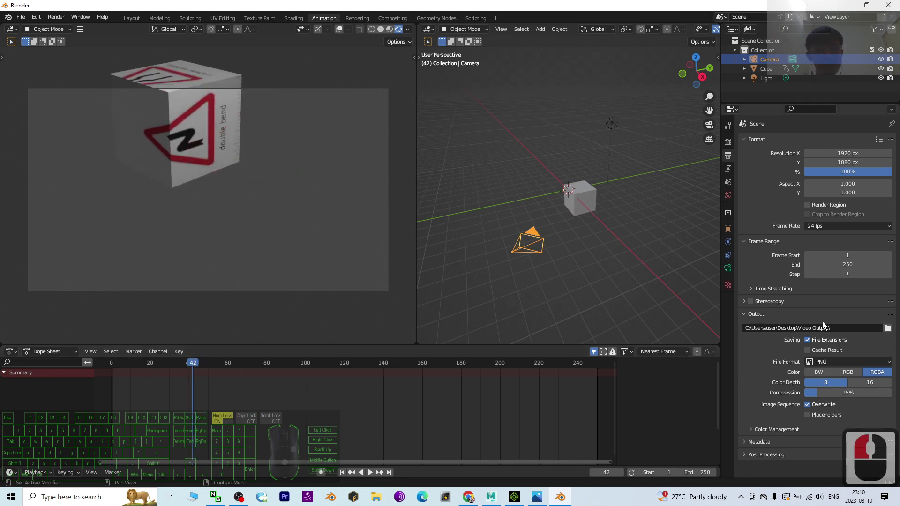
click(855, 257)
text(4)
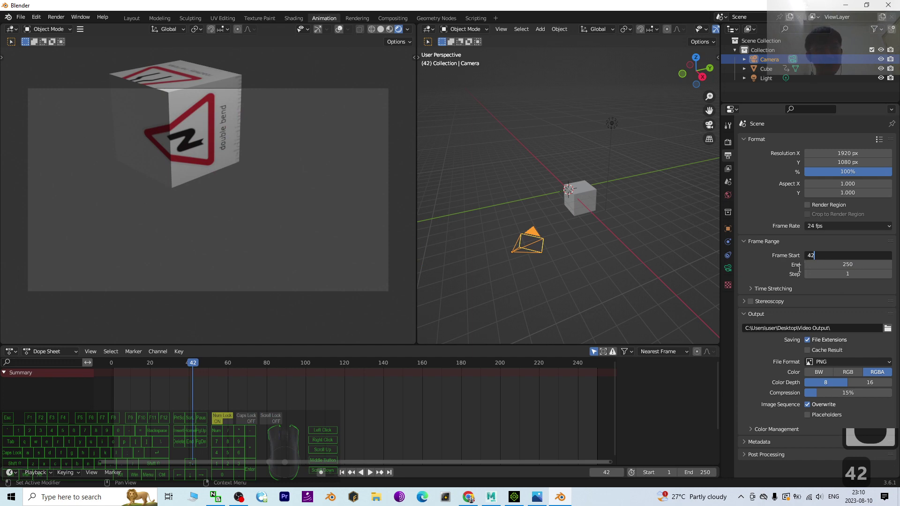
text(2)
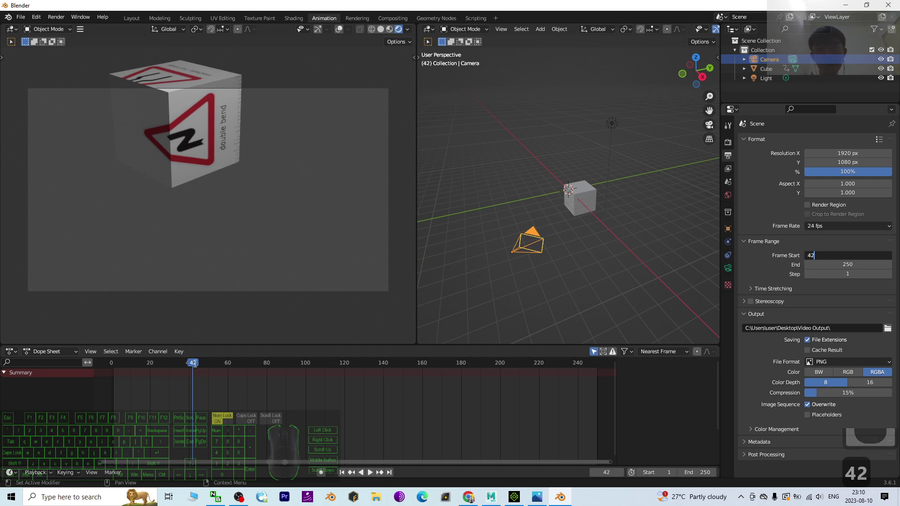
key(Return)
Scrub to about frame 100 and set Frame End to 109
click(195, 363)
key(space)
drag(216, 367, 324, 366)
click(851, 265)
text(109)
key(Return)
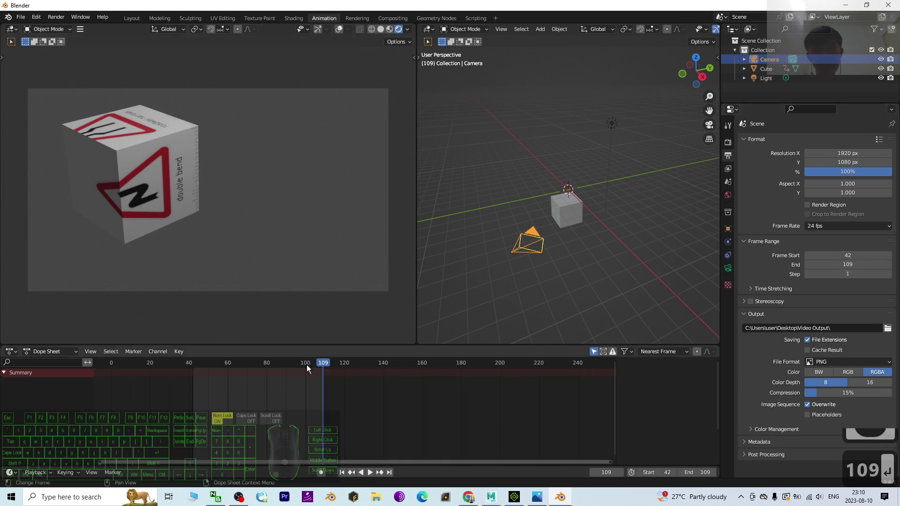
Change the output File Format from PNG to FFmpeg Video
click(829, 363)
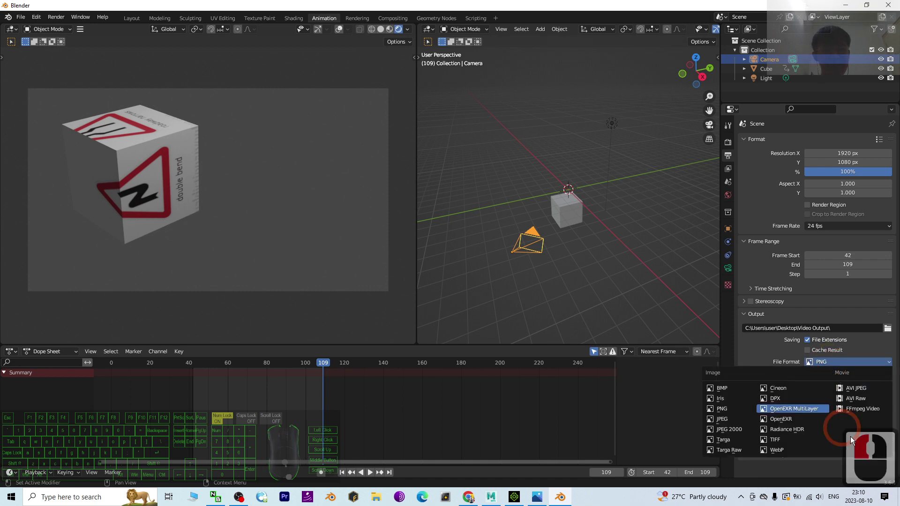
click(865, 410)
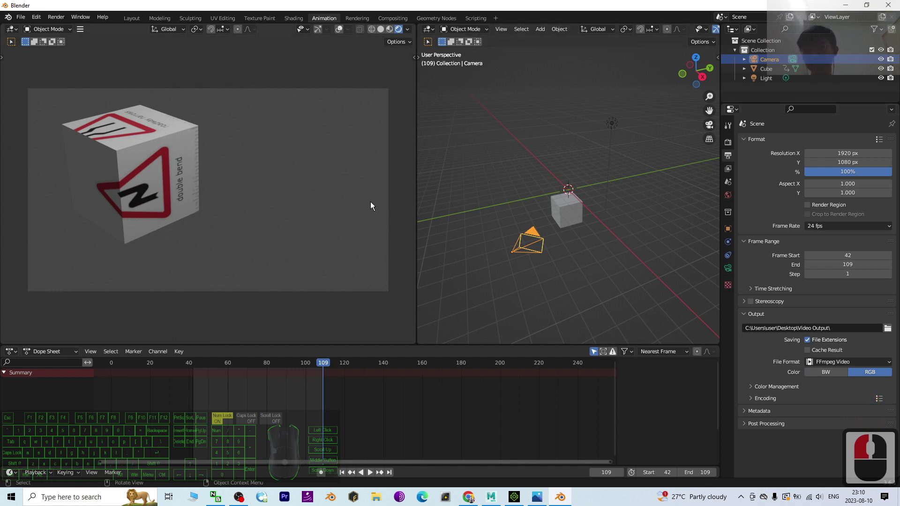
click(55, 17)
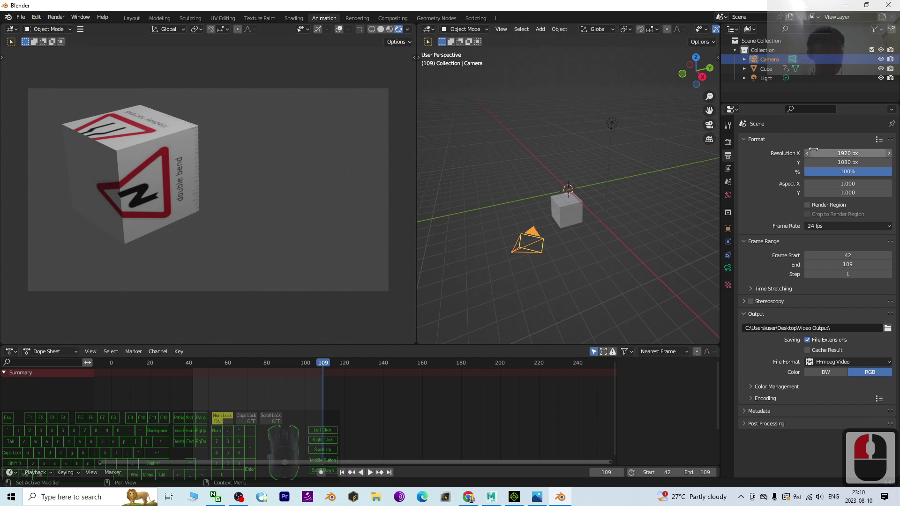
click(850, 161)
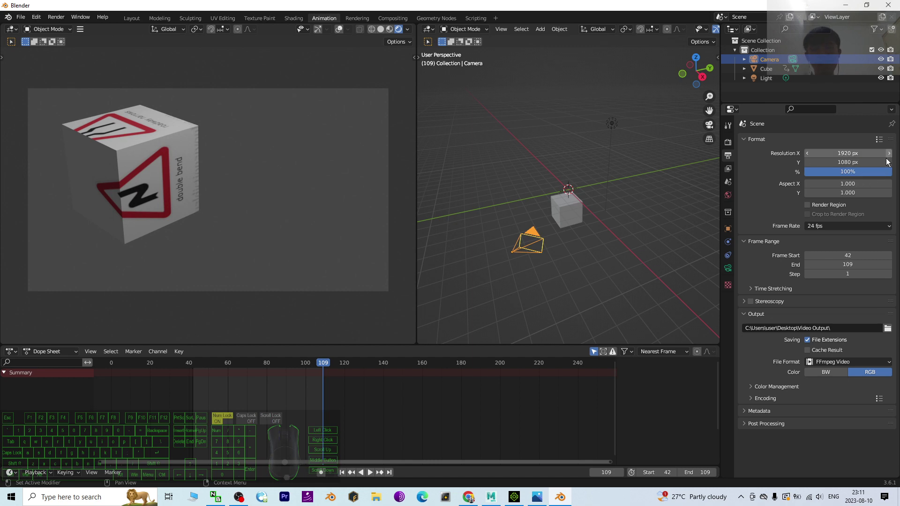
Render the animation, frames 42 to 109, with Render > Render Animation
click(52, 17)
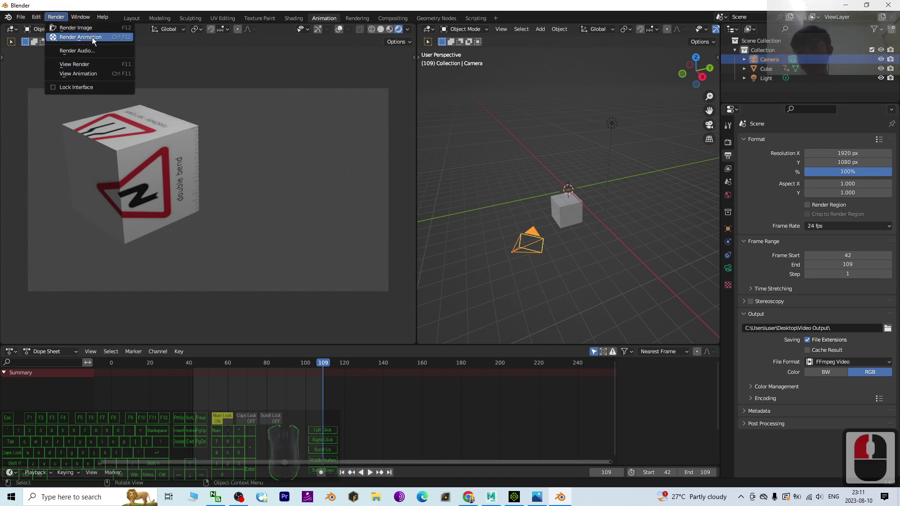
click(75, 28)
scroll(466, 159, down, 10)
scroll(472, 240, up, 4)
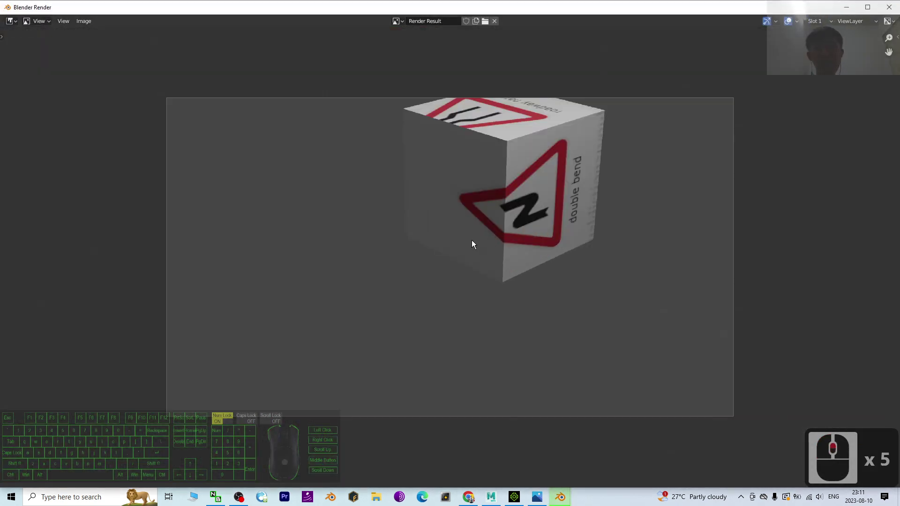
scroll(560, 281, down, 1)
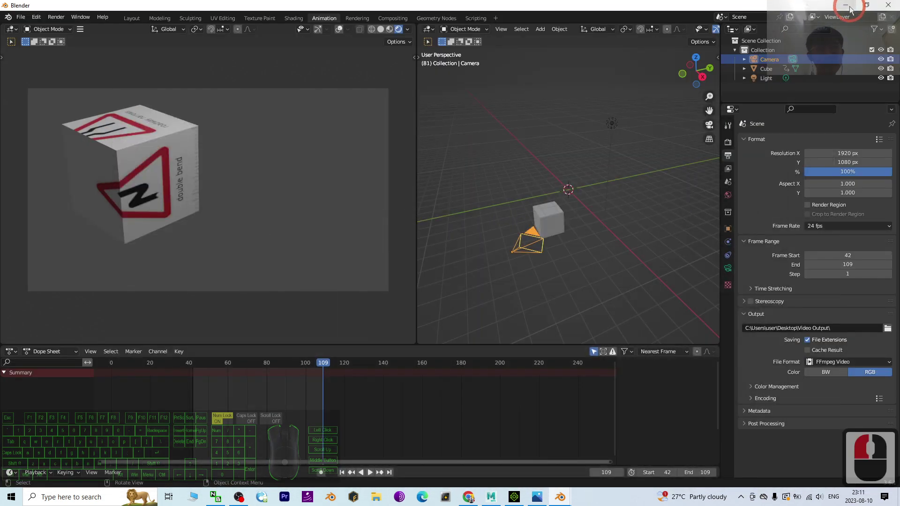
Minimize the render window and Blender, then open the Desktop's Video Output folder
click(848, 8)
click(847, 8)
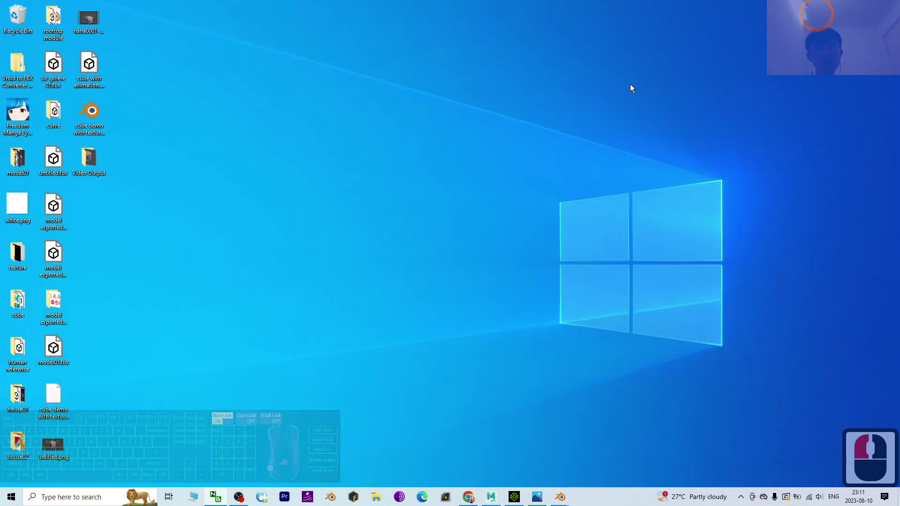
double_click(91, 158)
double_click(92, 160)
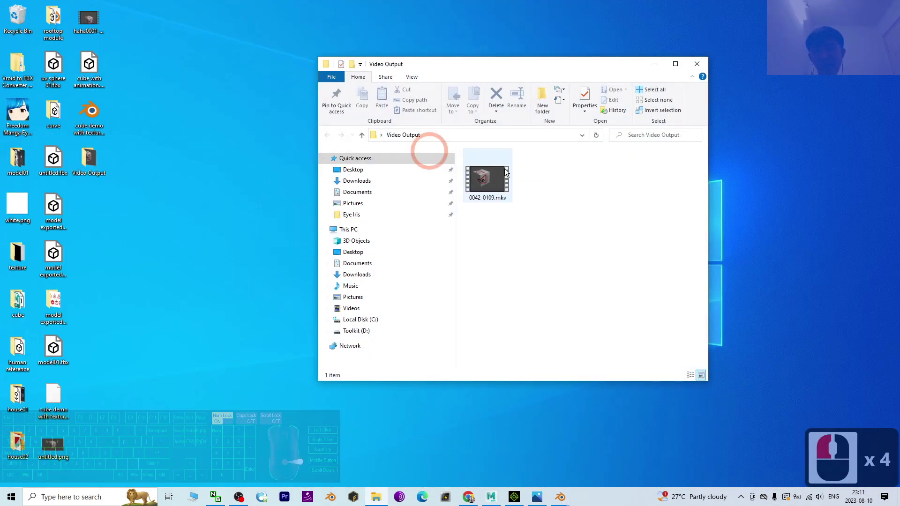
Play the rendered 0042-0109.mkv clip, leave full-screen, and close the player
click(500, 180)
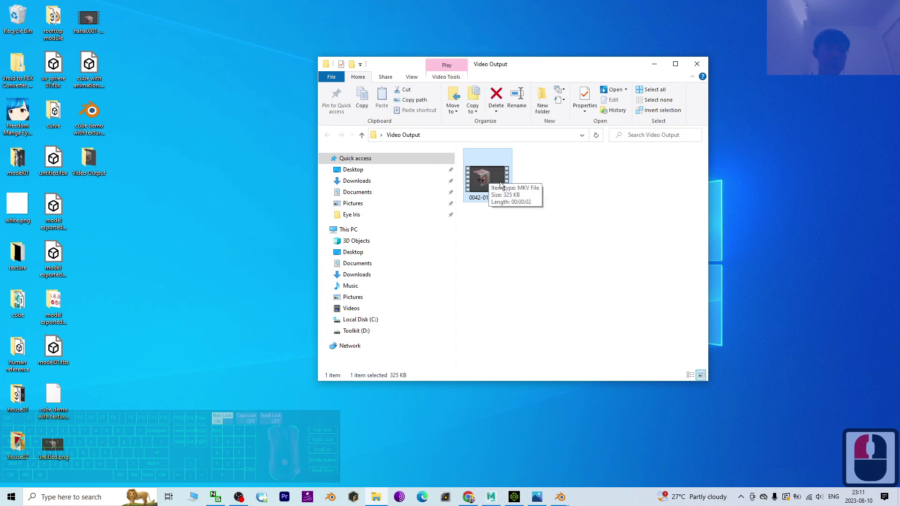
double_click(487, 169)
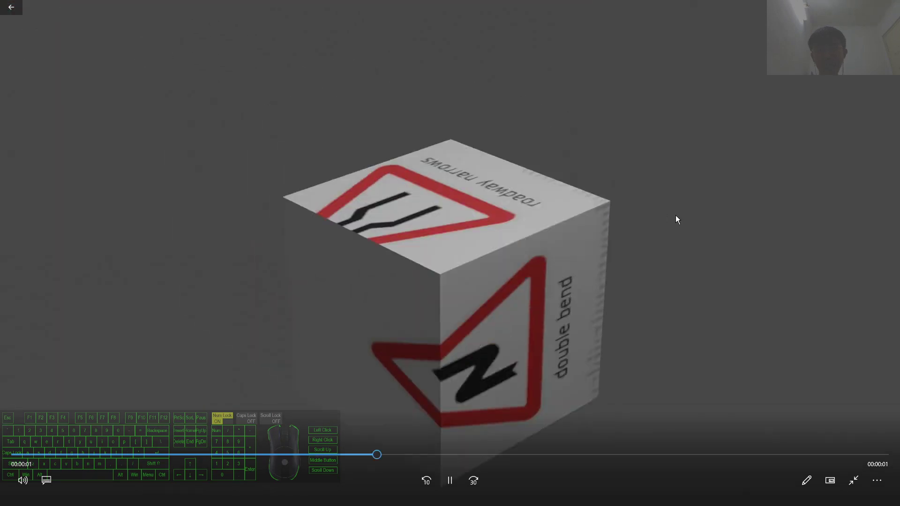
double_click(449, 259)
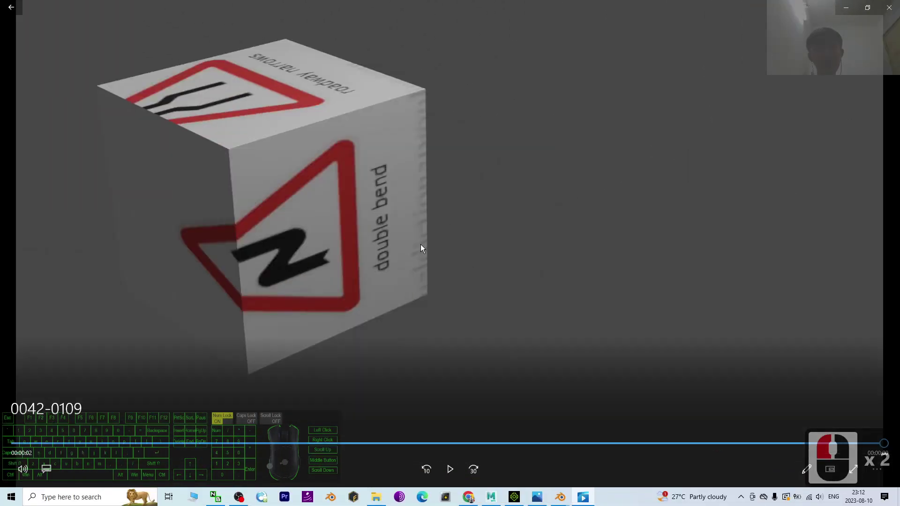
click(888, 8)
Close the Blender Render window and bring the main Blender window back up
click(537, 426)
mouse_move(560, 492)
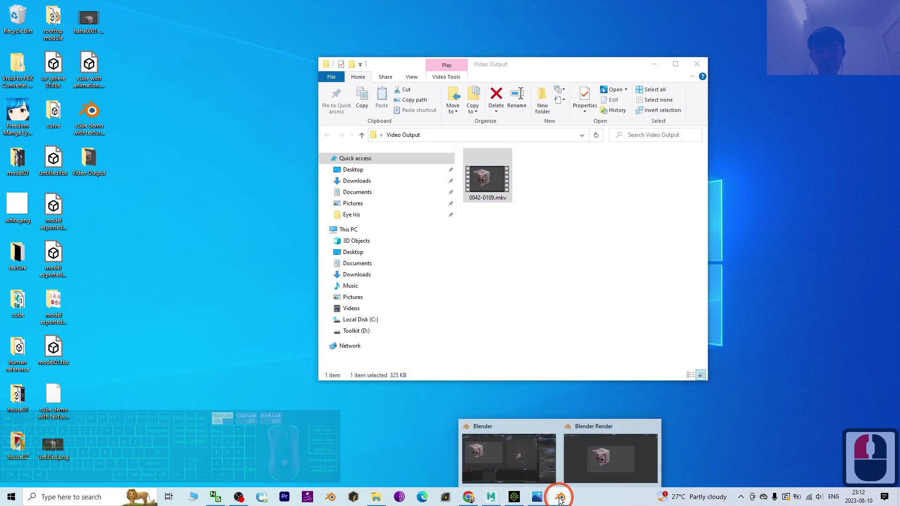
click(612, 468)
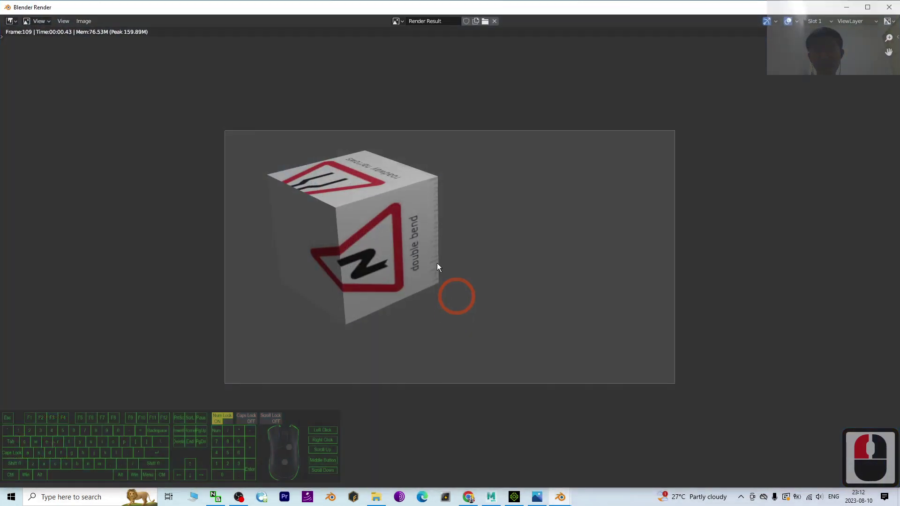
click(889, 8)
click(560, 496)
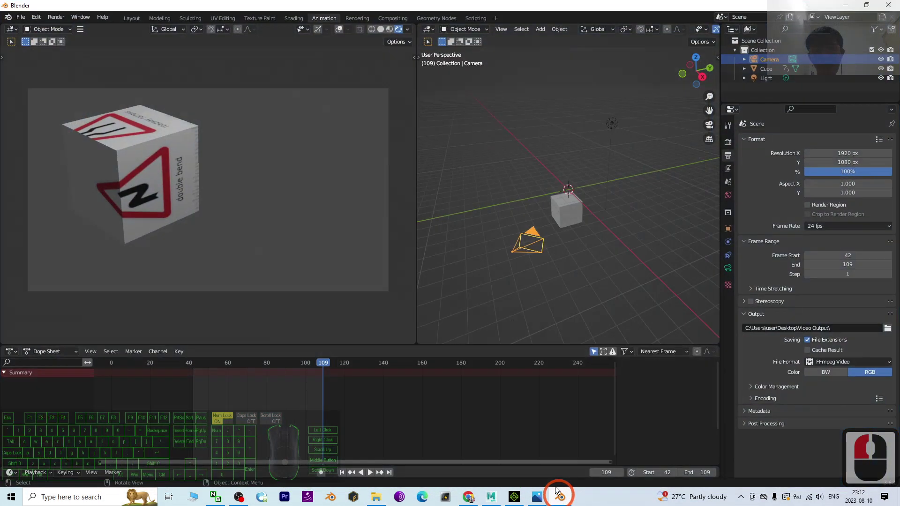
Play and then stop the cube animation in the Layout workspace
click(131, 18)
click(383, 432)
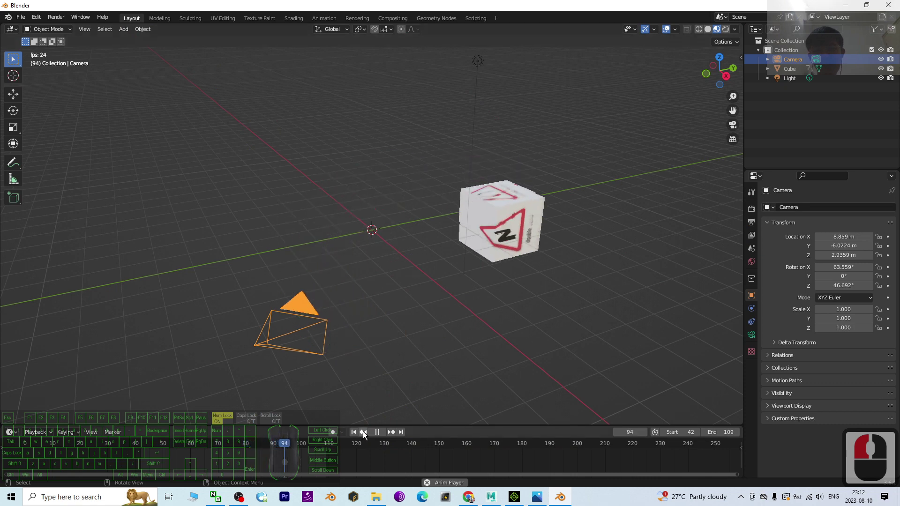
click(377, 432)
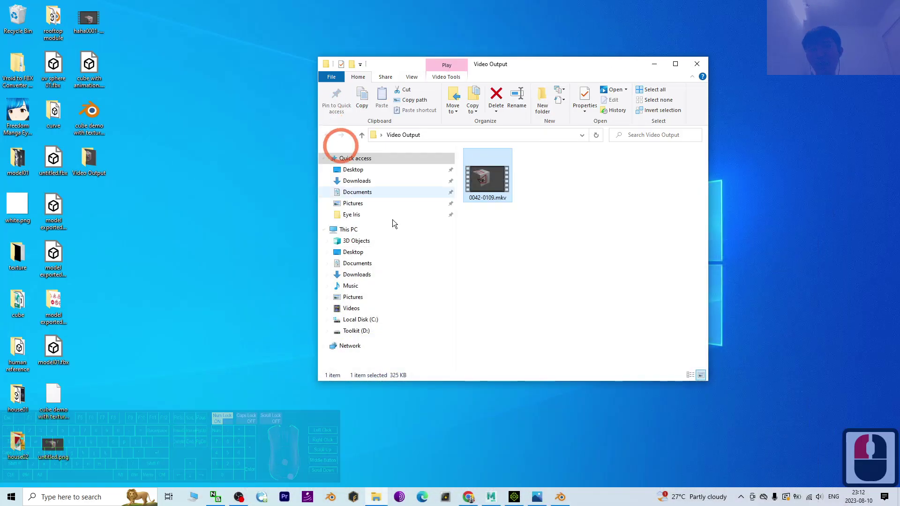
Replay 0042-0109.mkv in the video player, then minimize the player
double_click(482, 175)
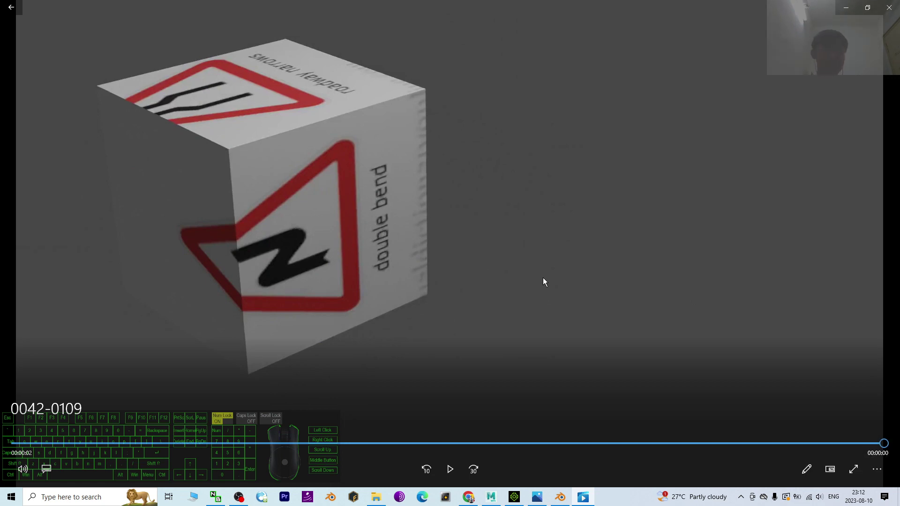
click(847, 10)
Return to Blender, orbit the scene, and show the Output Properties settings
click(562, 497)
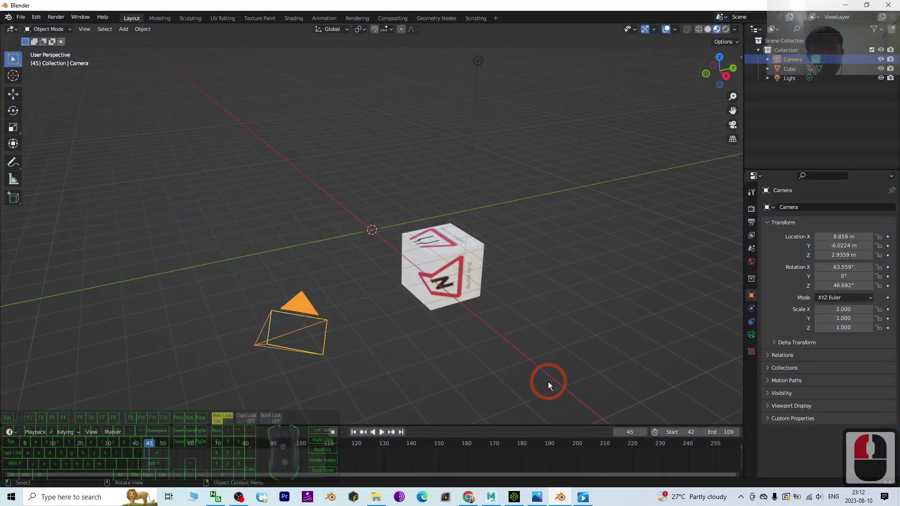
scroll(485, 323, up, 2)
scroll(492, 324, down, 3)
middle_drag(529, 348, 513, 347)
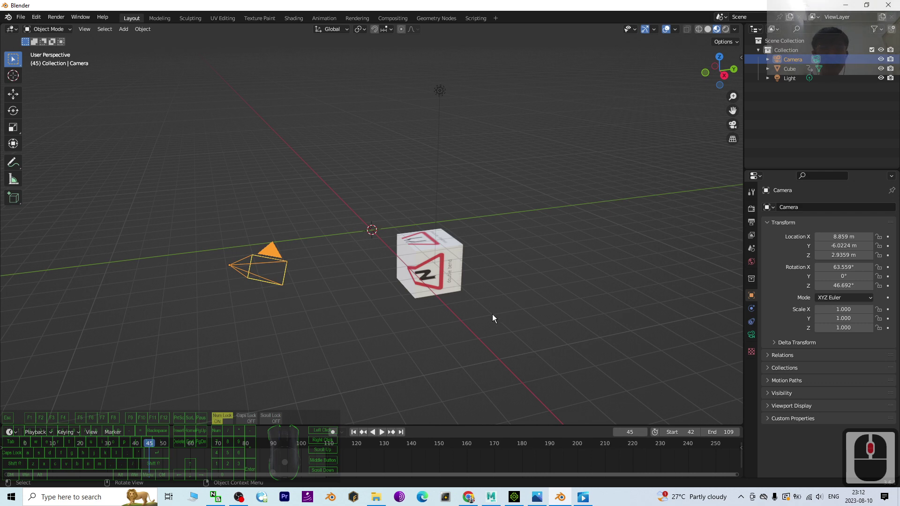
scroll(492, 314, up, 2)
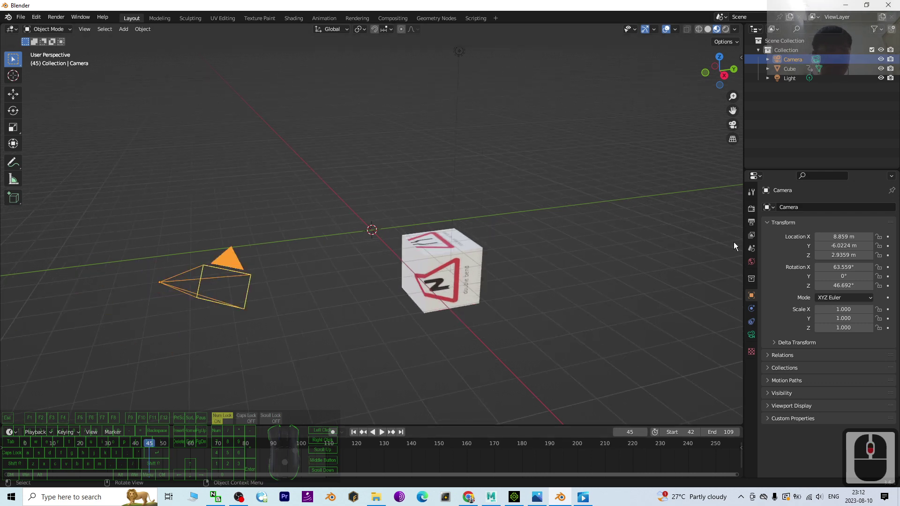
click(751, 222)
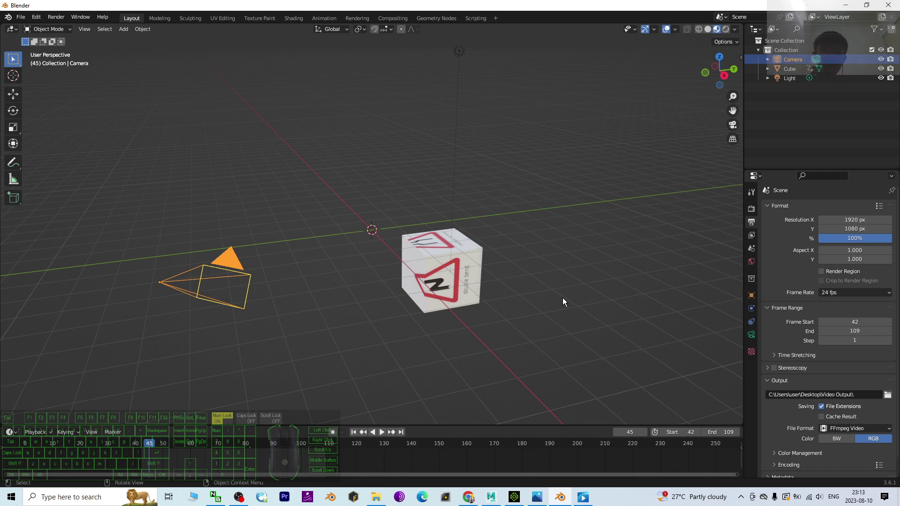
Scrub the cube animation past frame 71 to frame 94 on the timeline
scroll(540, 274, up, 2)
scroll(442, 342, down, 4)
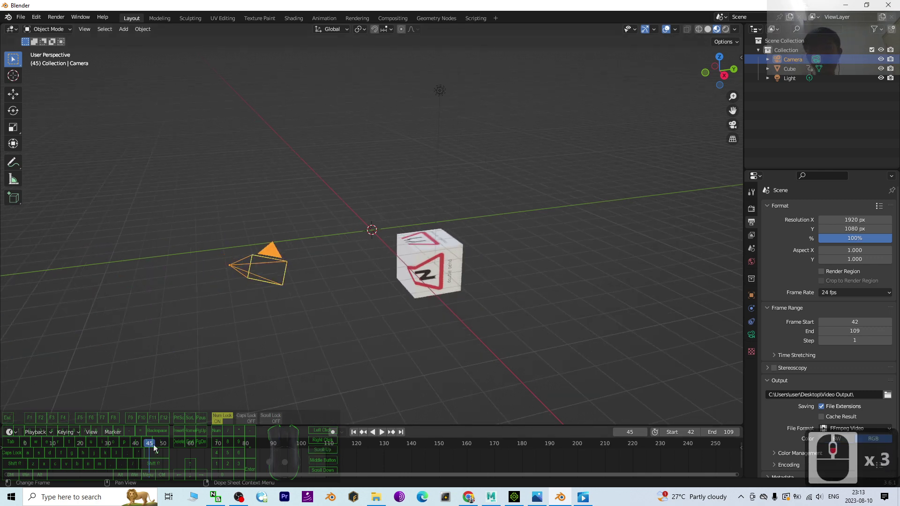
drag(155, 445, 221, 445)
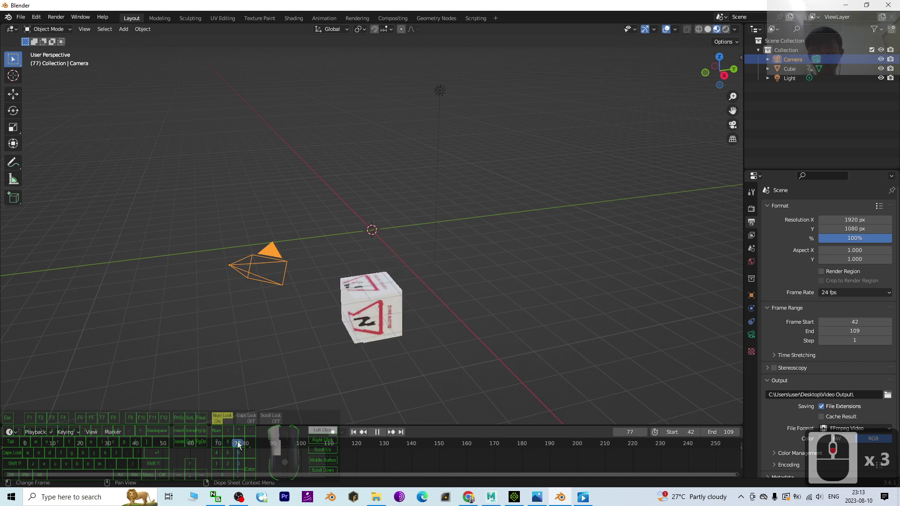
click(285, 445)
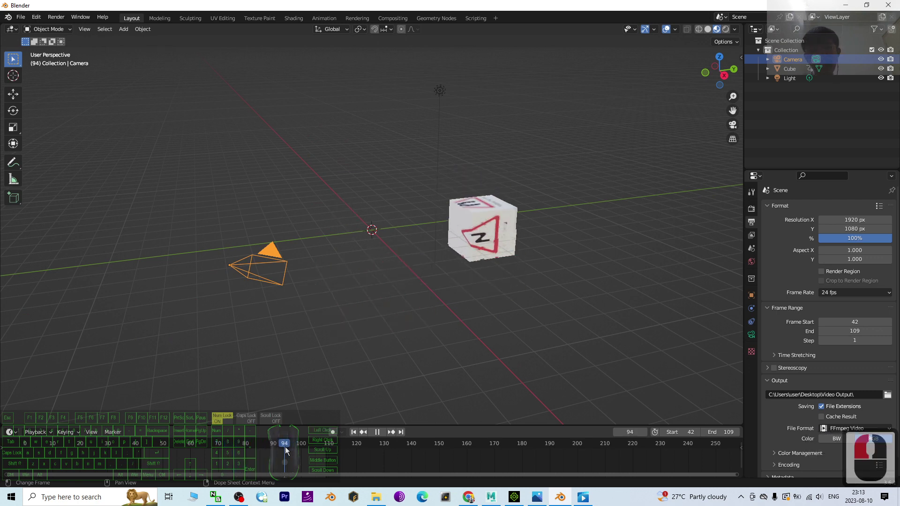